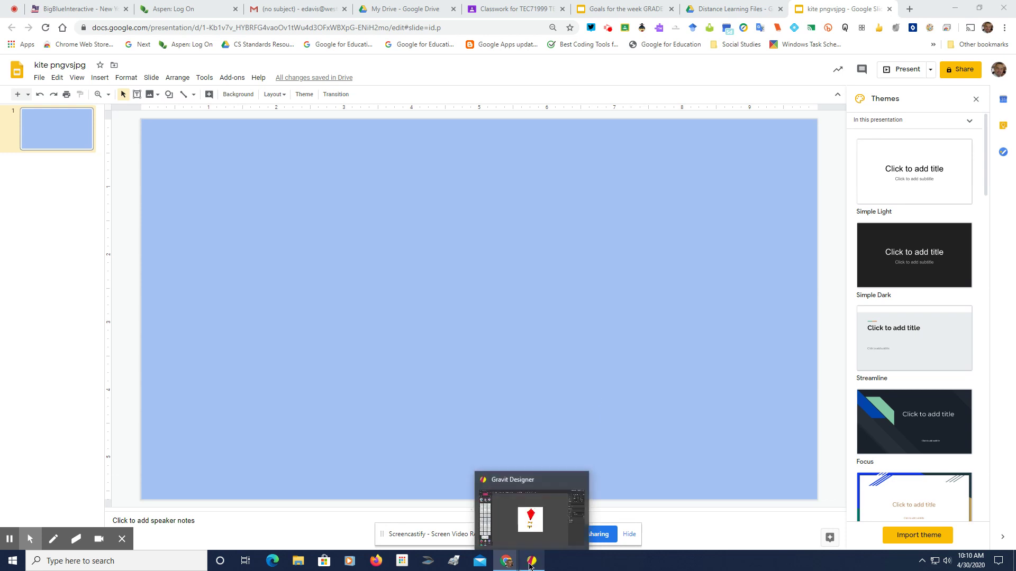
Set the kite page opacity to 0% and trim the canvas to roughly 142×388 pixels.
click(531, 565)
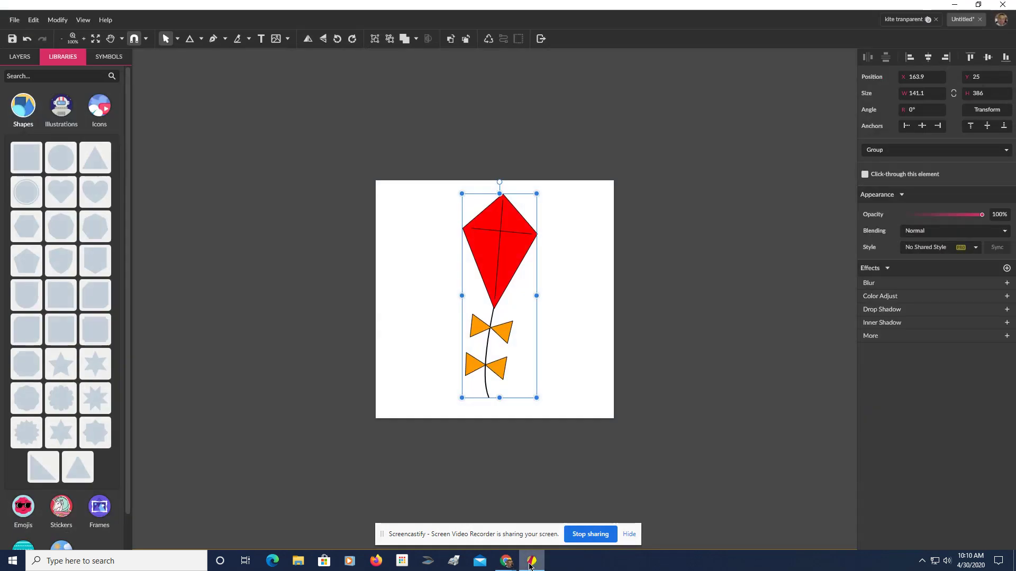
click(575, 352)
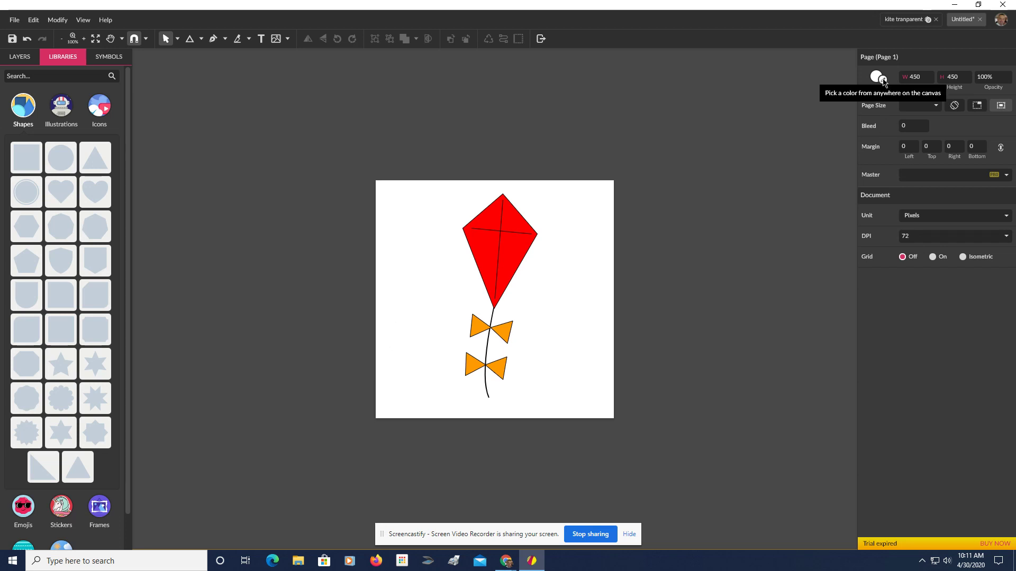
click(883, 80)
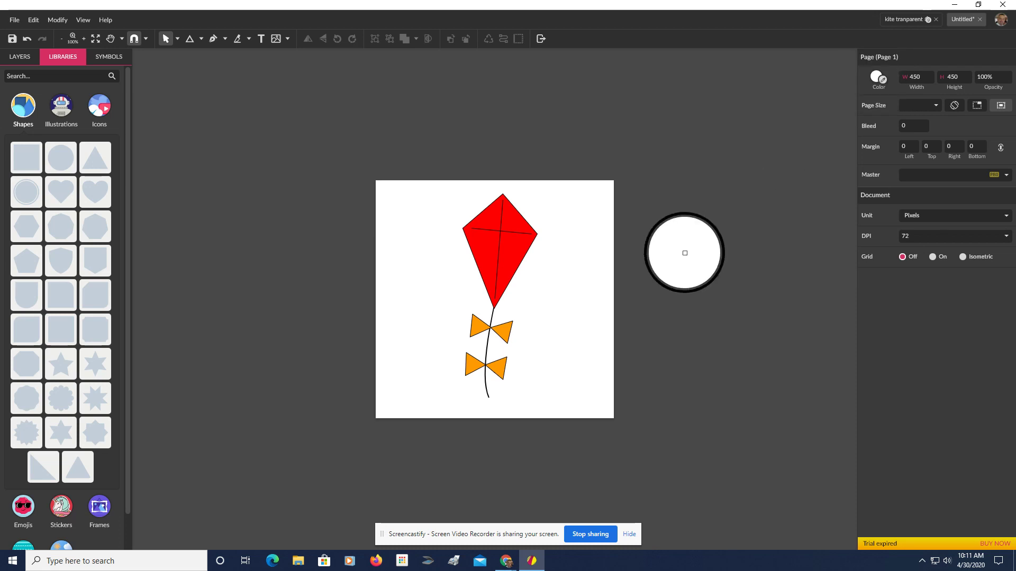
click(685, 252)
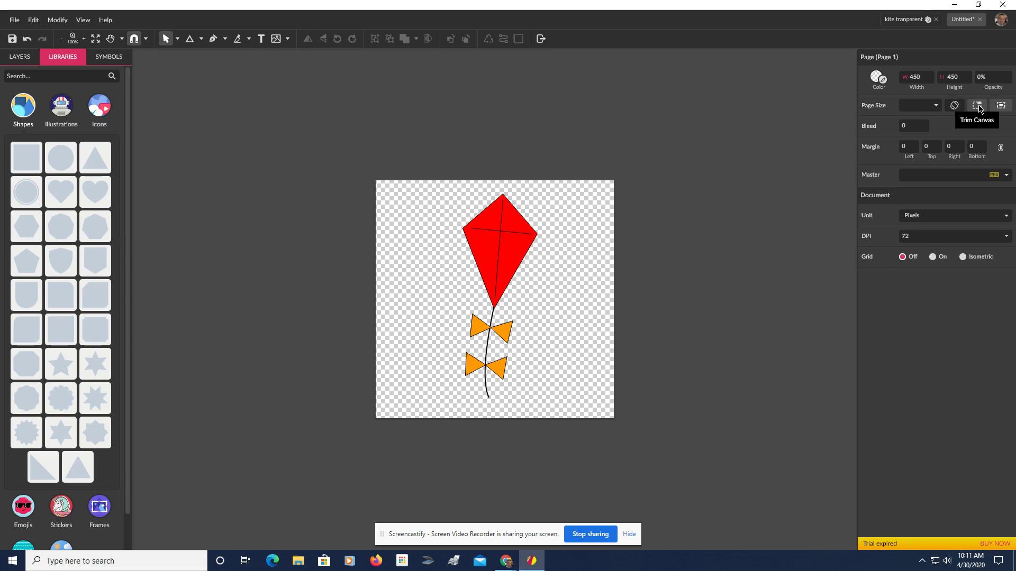
click(979, 106)
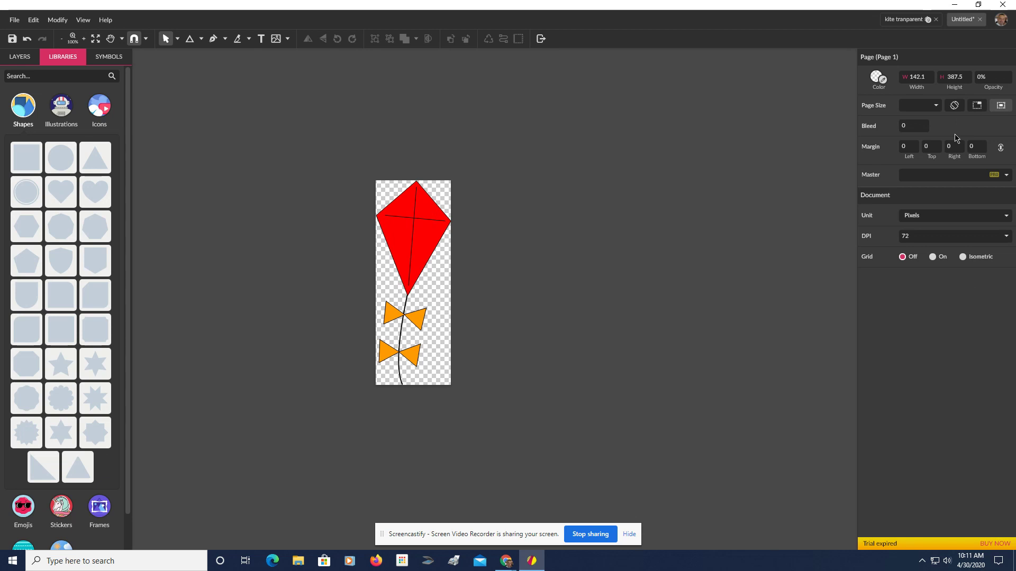
Save the design to the cloud, overwriting the existing 'kite tranparent' file.
click(13, 40)
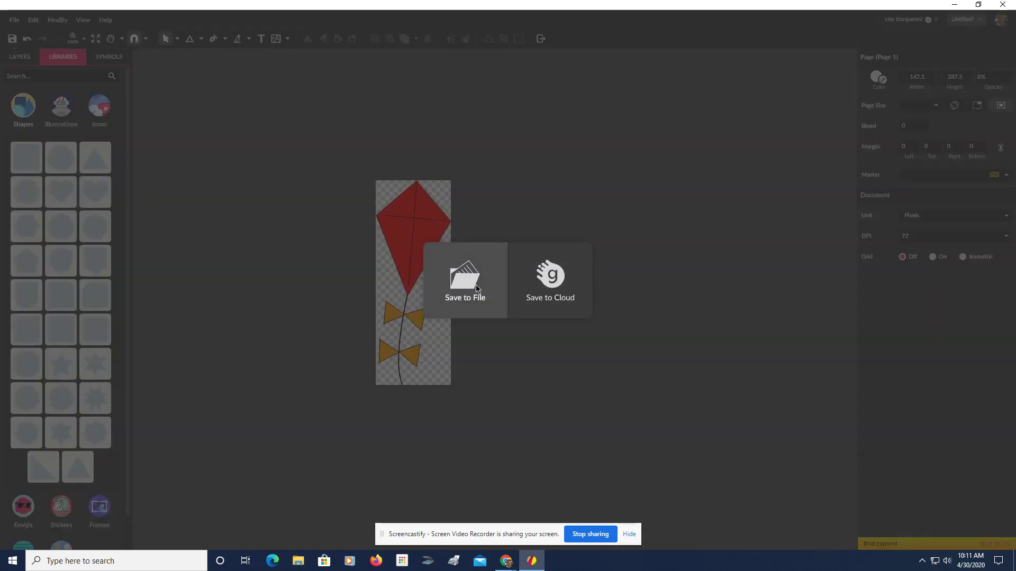
click(533, 282)
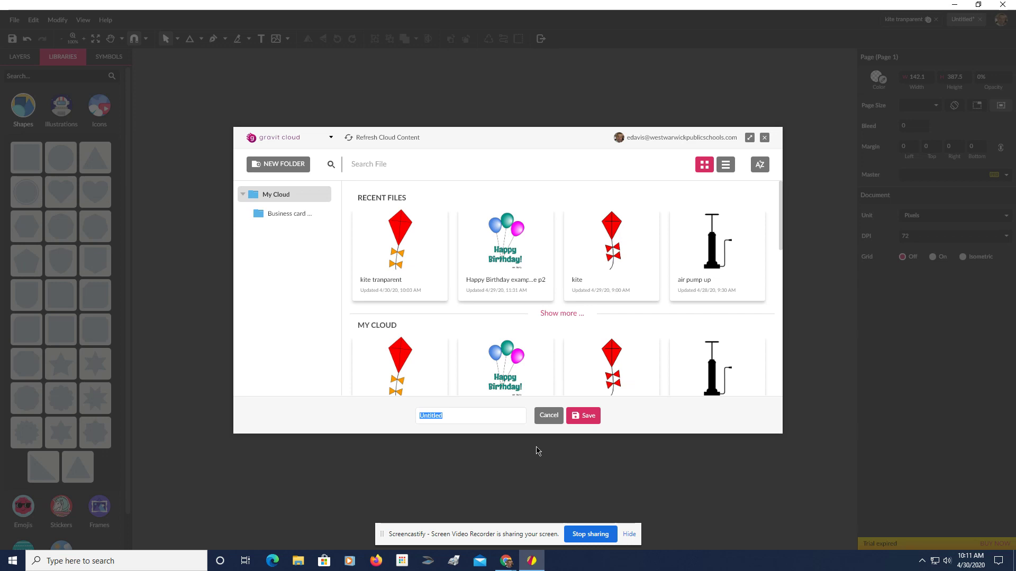
click(372, 288)
click(447, 416)
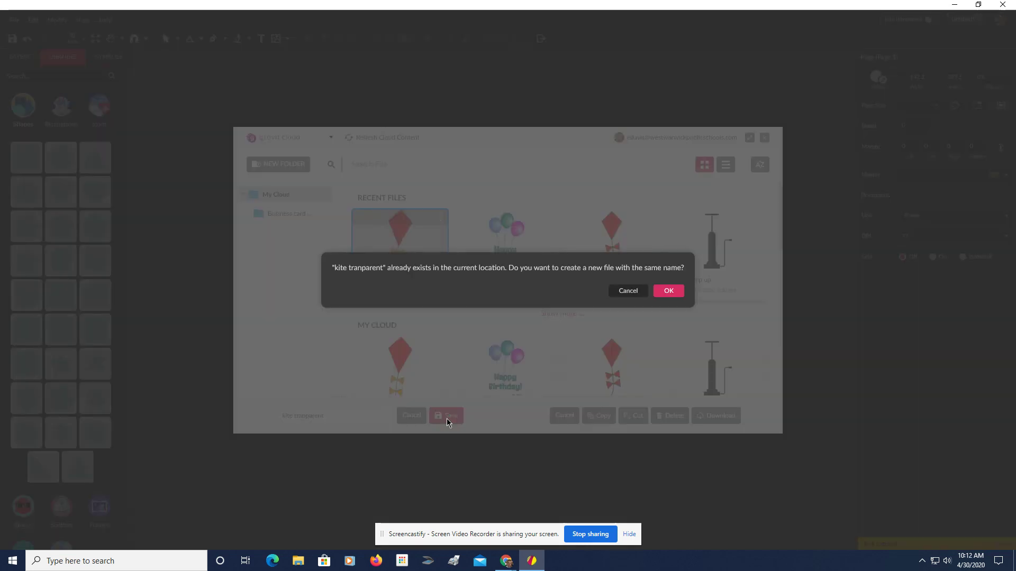
click(668, 290)
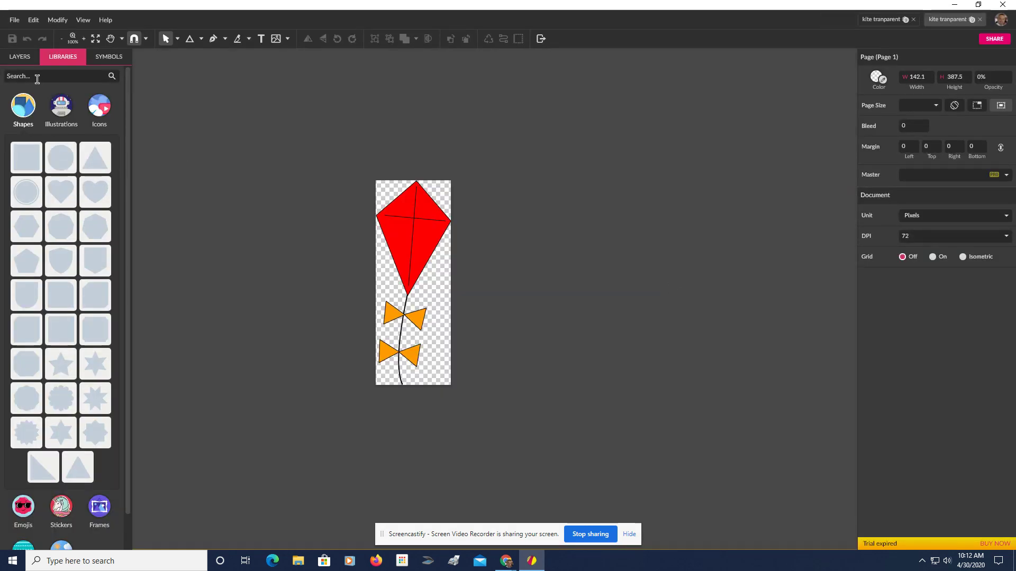
click(15, 22)
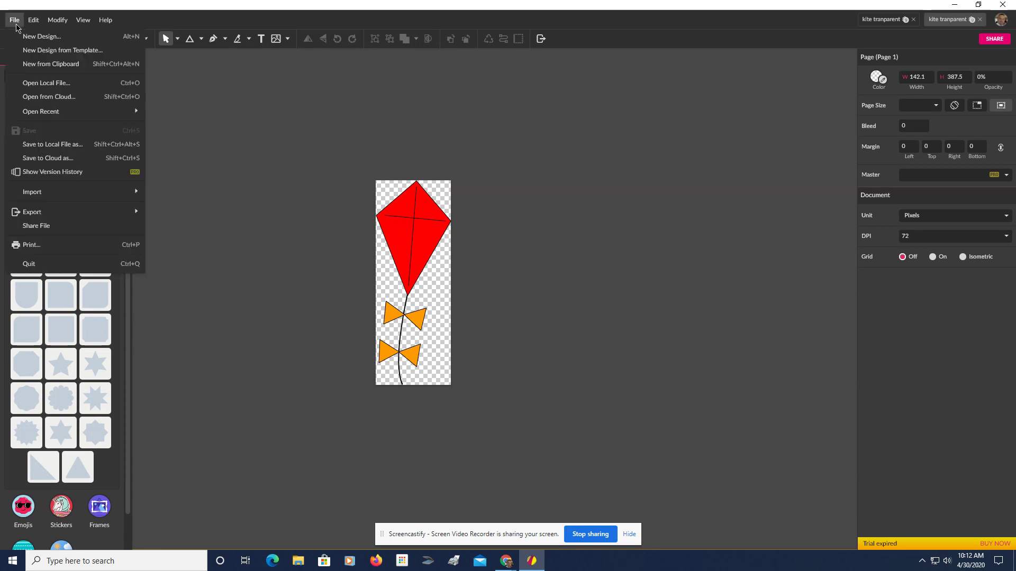
mouse_move(75, 212)
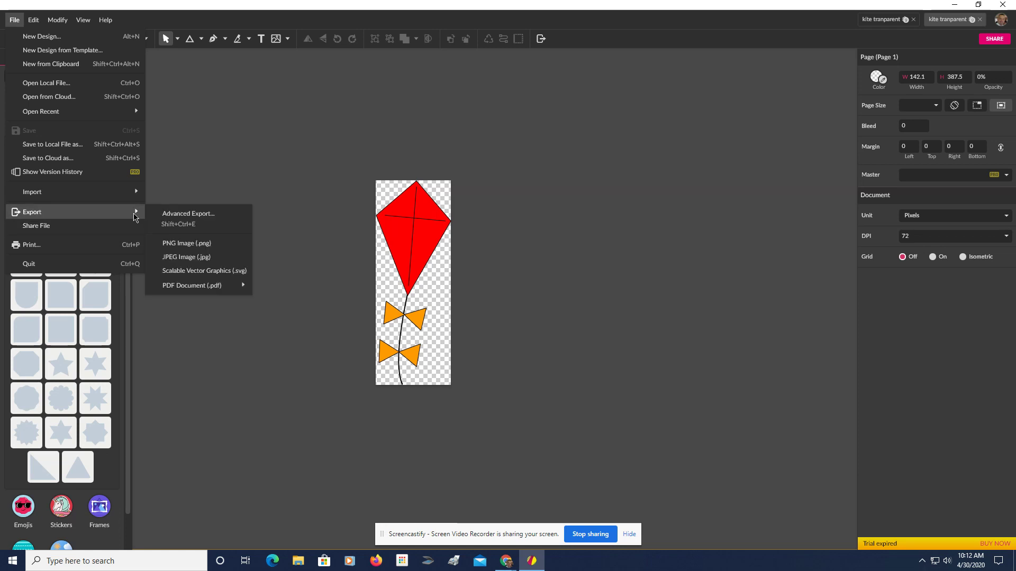
click(184, 247)
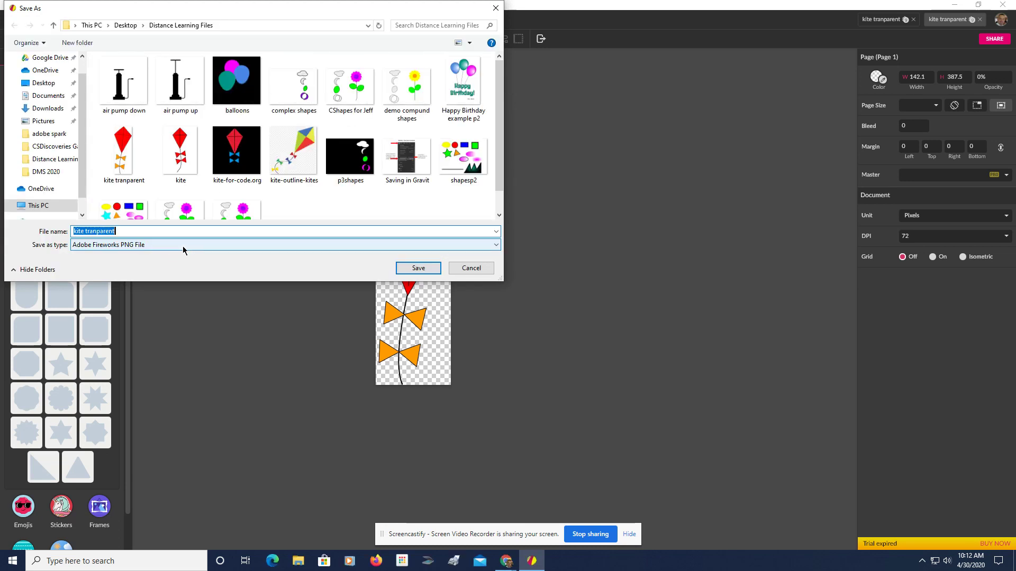
scroll(397, 206, down, 1)
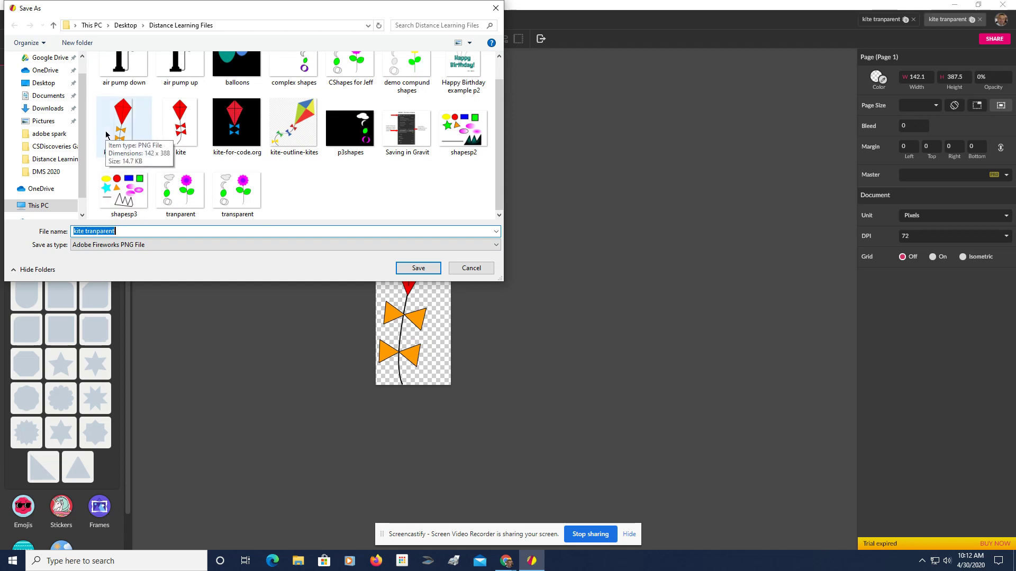
click(471, 268)
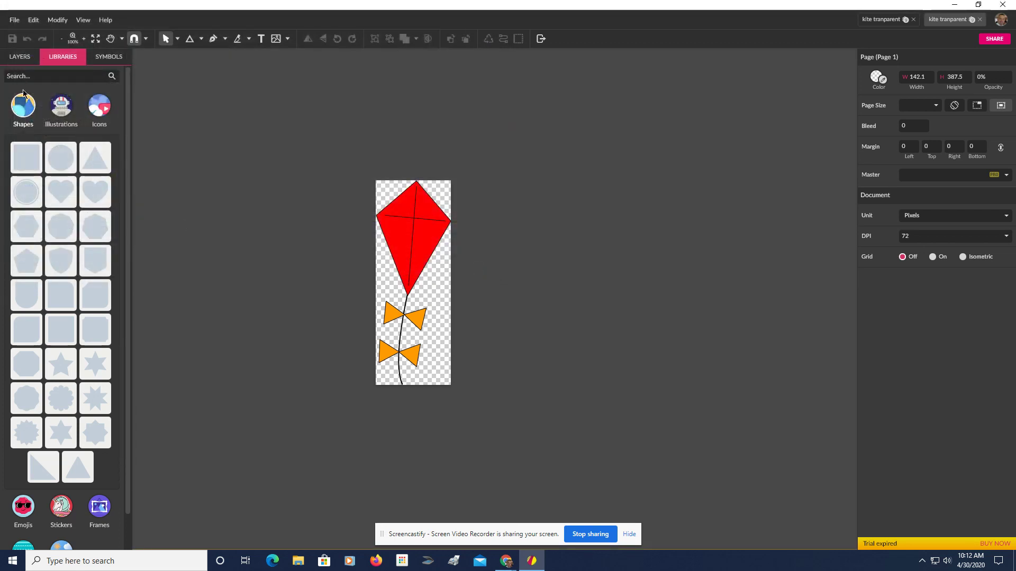
Export the kite design as a JPEG image named 'kite tranparent'.
click(14, 20)
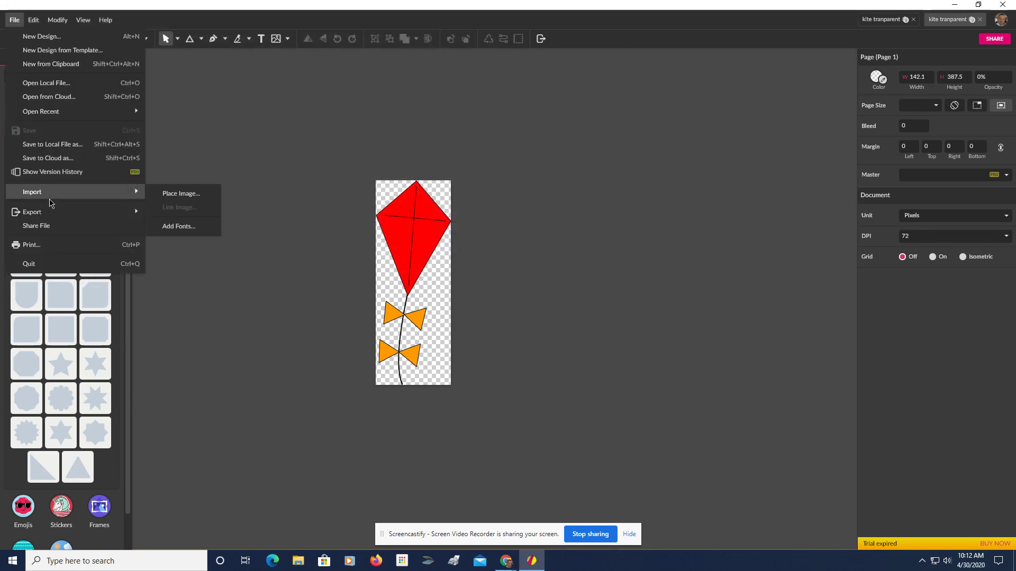
mouse_move(31, 211)
click(199, 257)
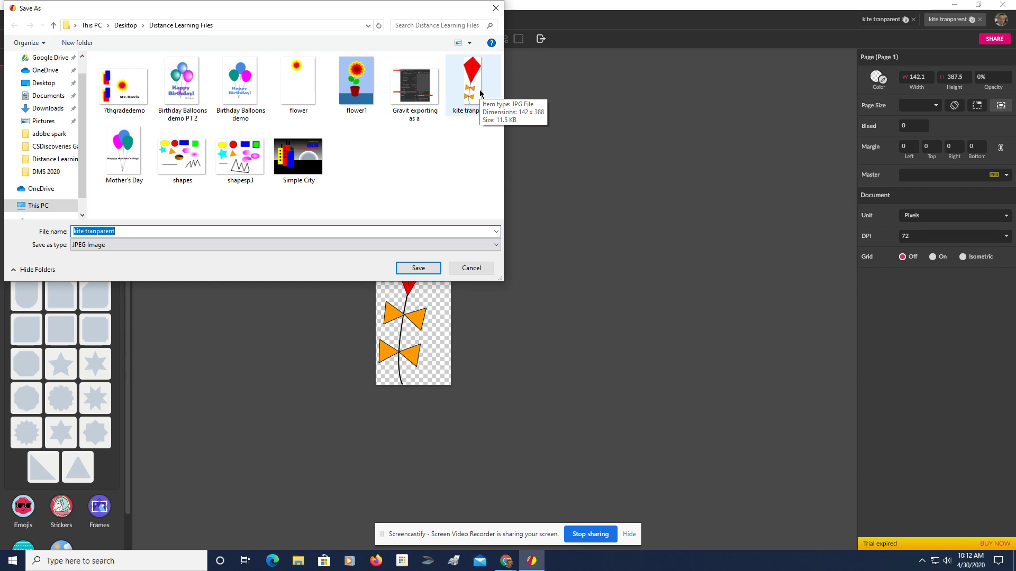
click(493, 12)
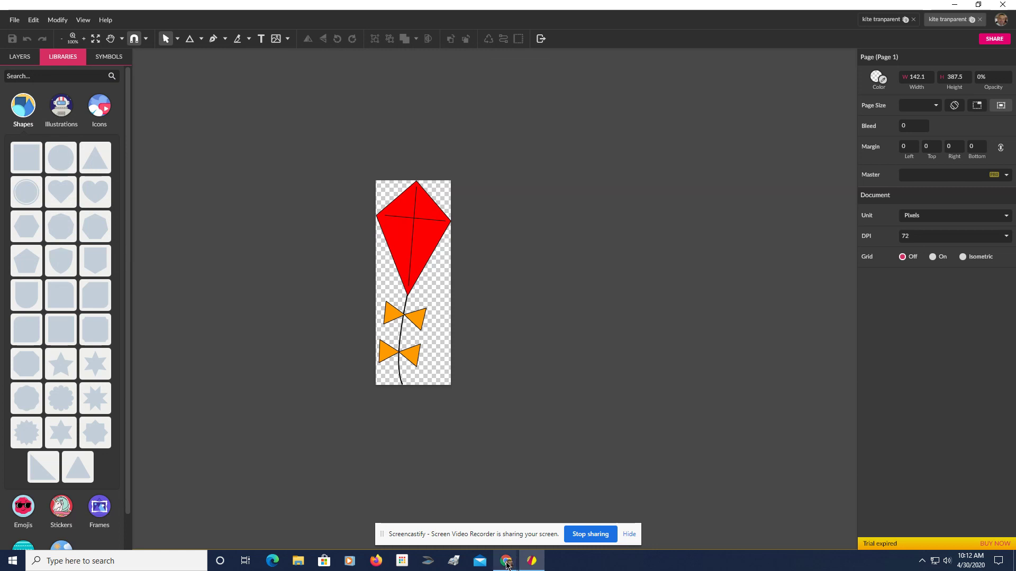
Upload the JPG kite file into the slide and drag it to the right side.
mouse_move(506, 561)
click(432, 520)
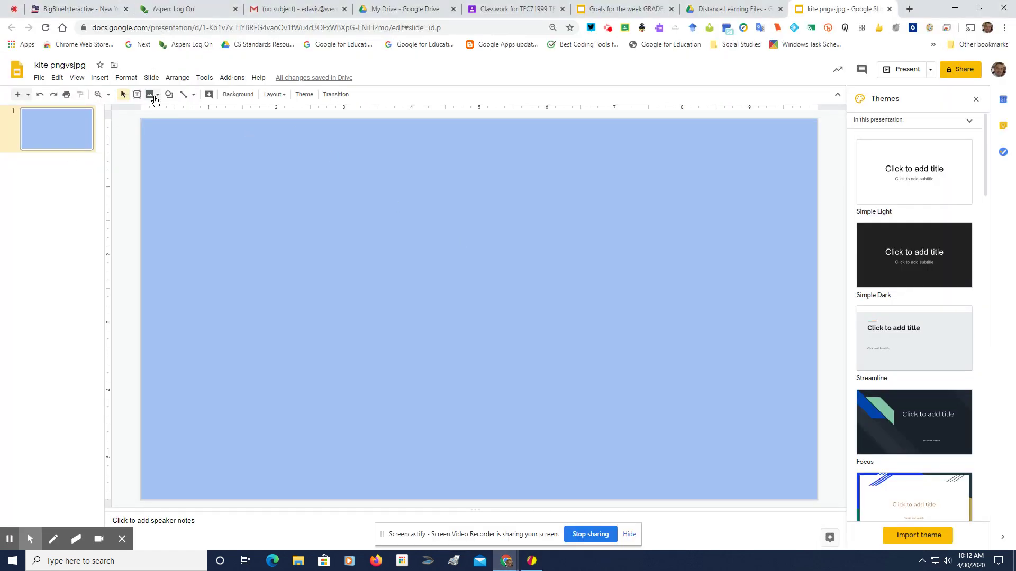
click(95, 79)
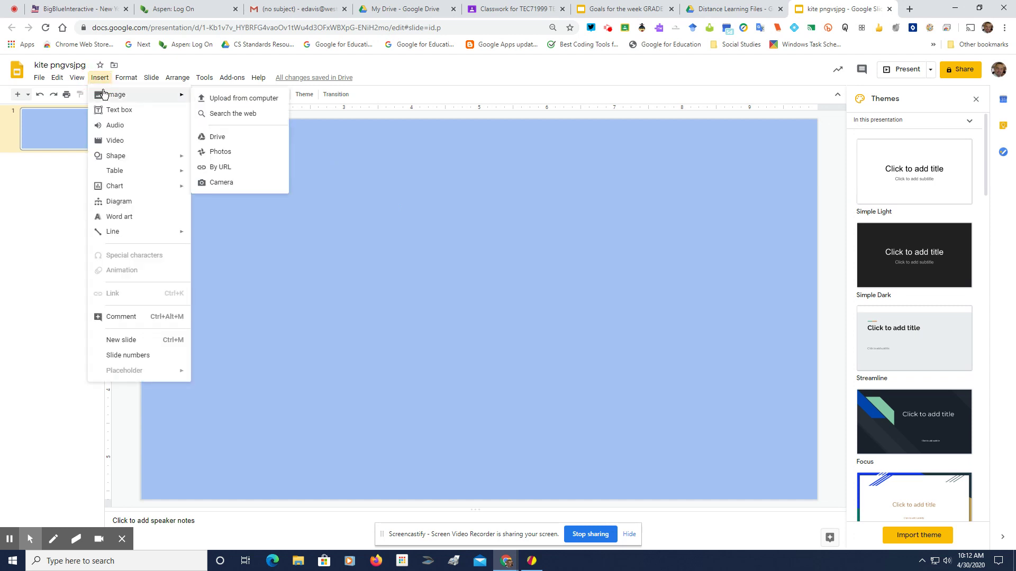
click(217, 100)
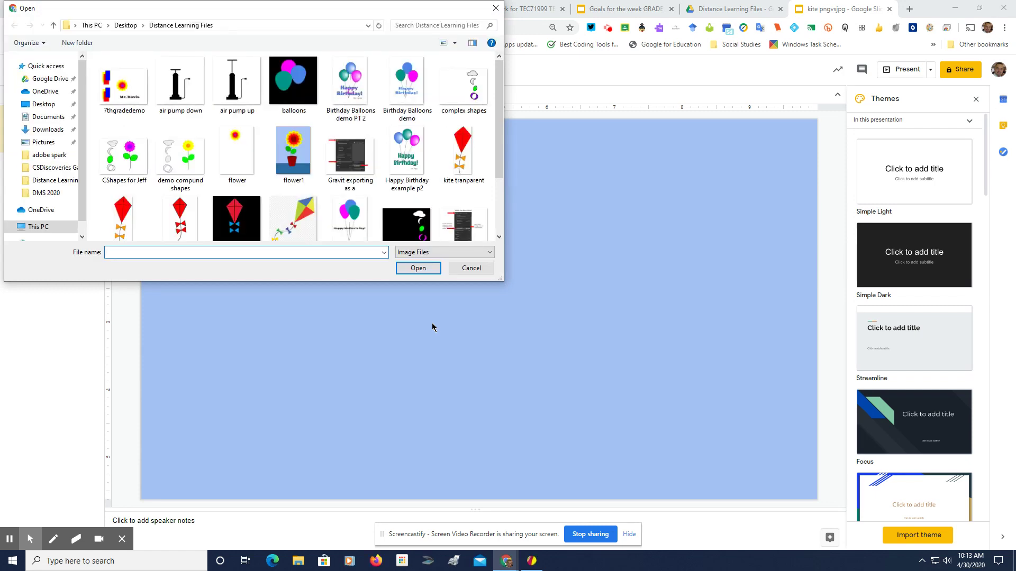
double_click(466, 166)
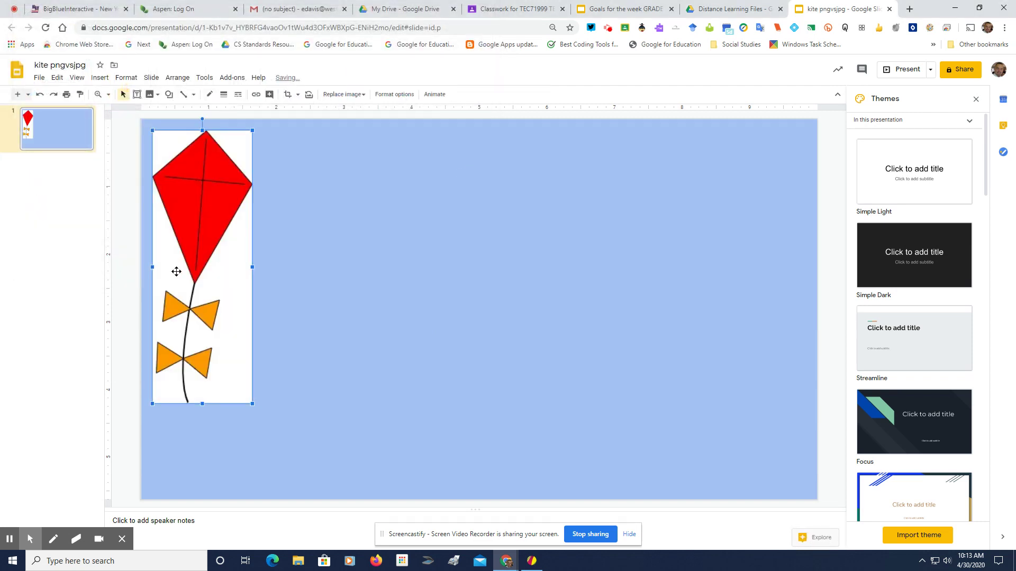
click(217, 274)
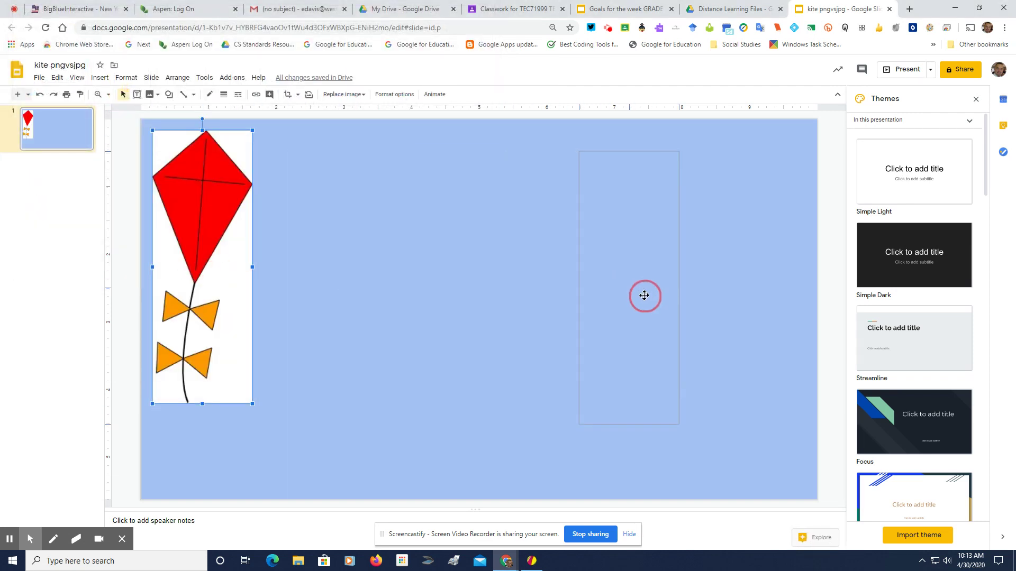
drag(217, 274, 644, 296)
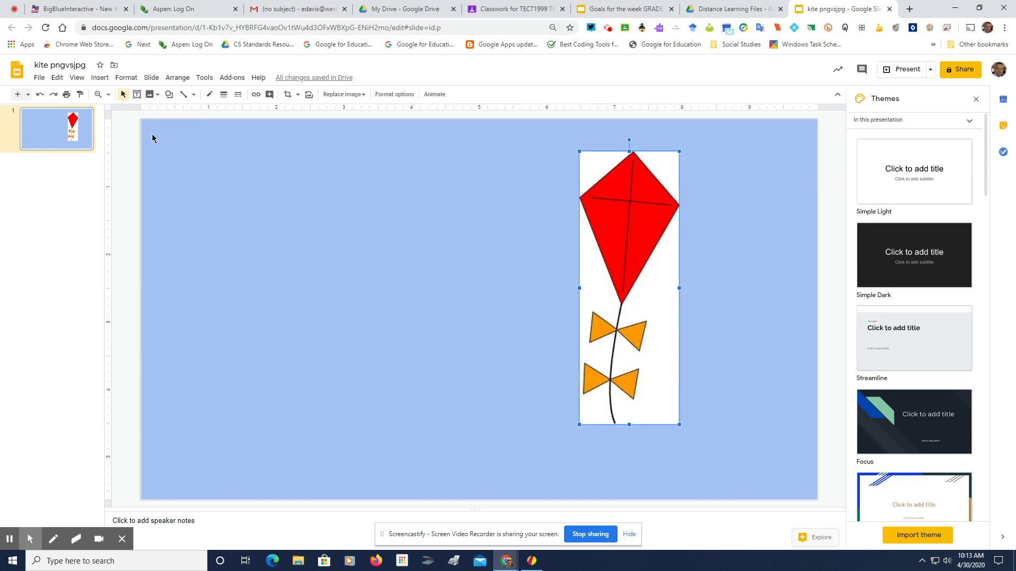
Upload the transparent PNG kite and place it mid-slide, left of the JPG kite.
click(99, 77)
mouse_move(116, 95)
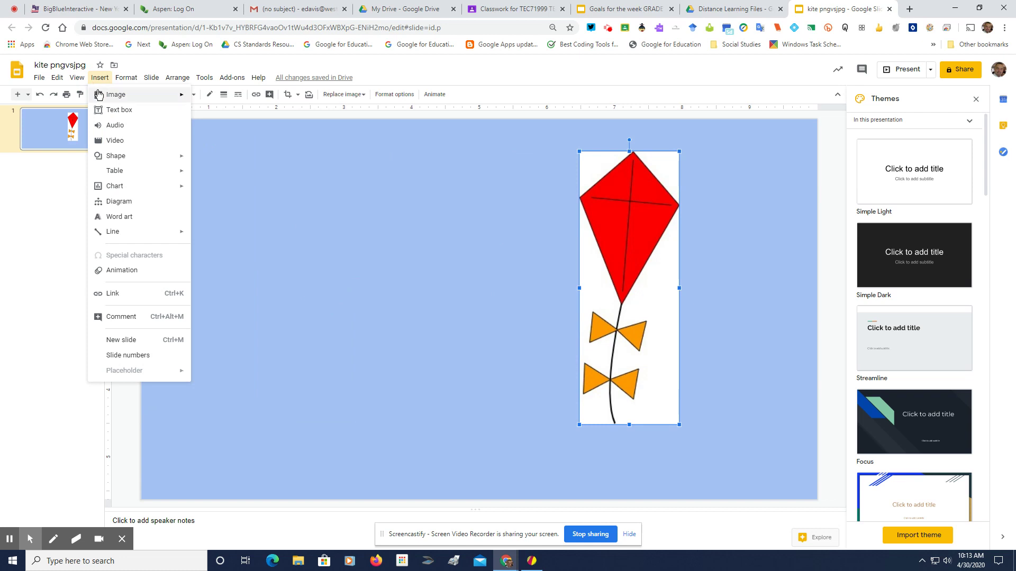
click(210, 98)
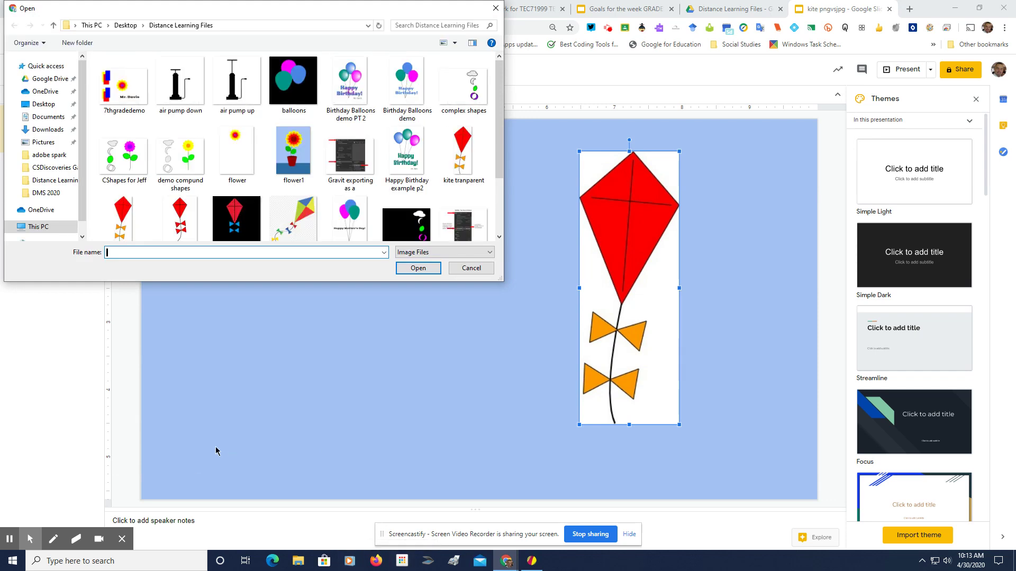
mouse_move(121, 218)
double_click(121, 227)
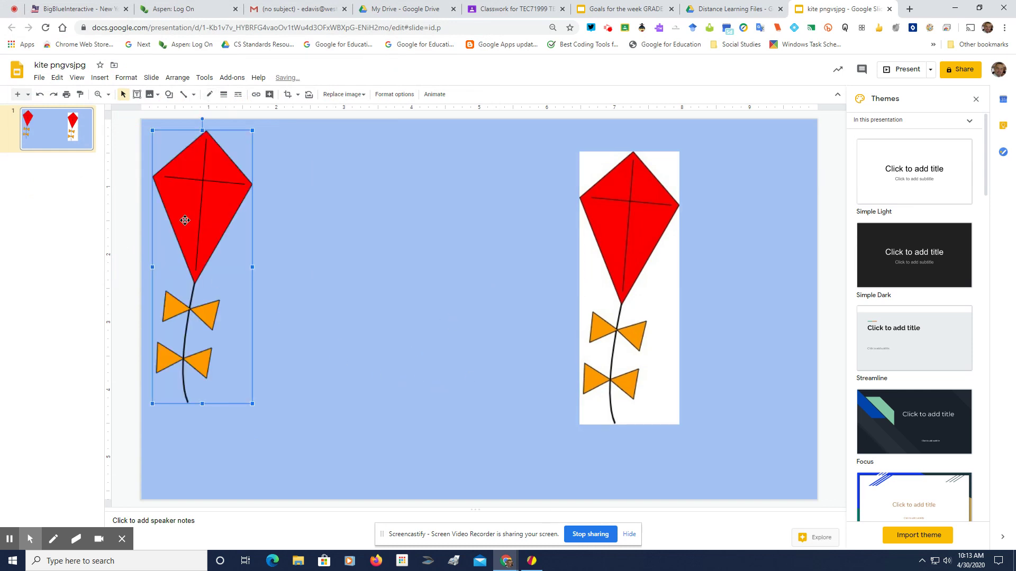
drag(241, 234, 432, 263)
click(531, 259)
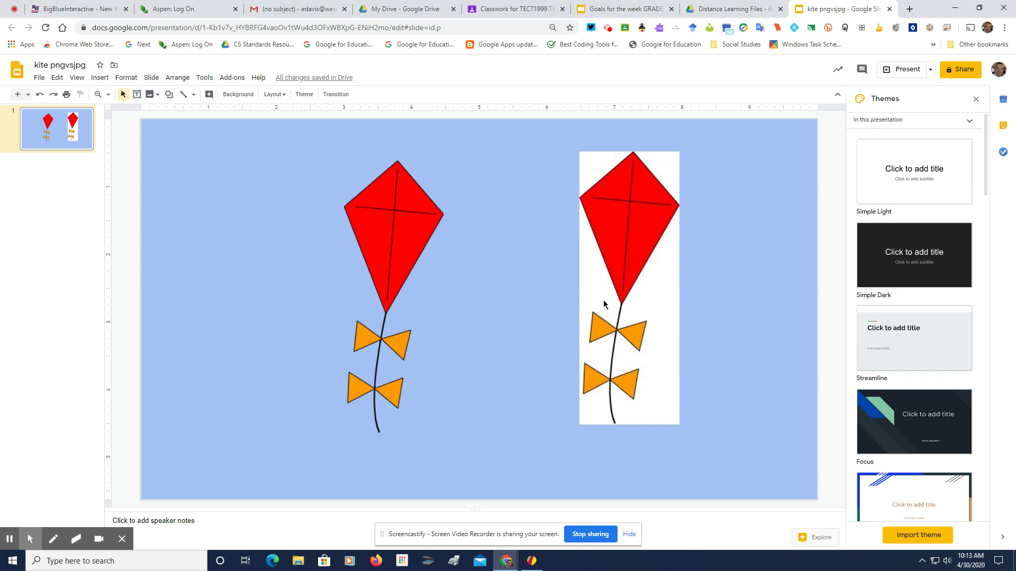
click(408, 242)
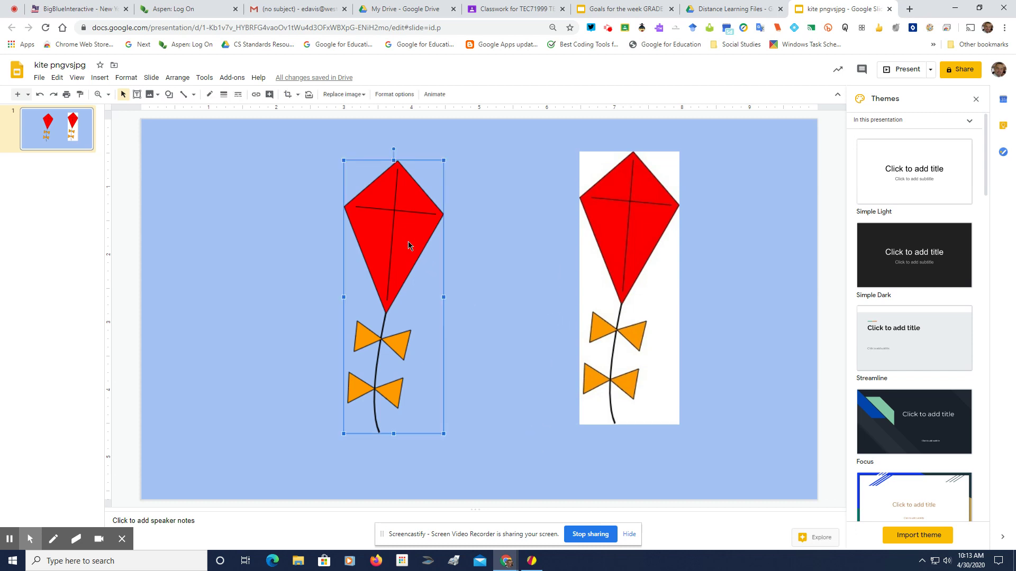